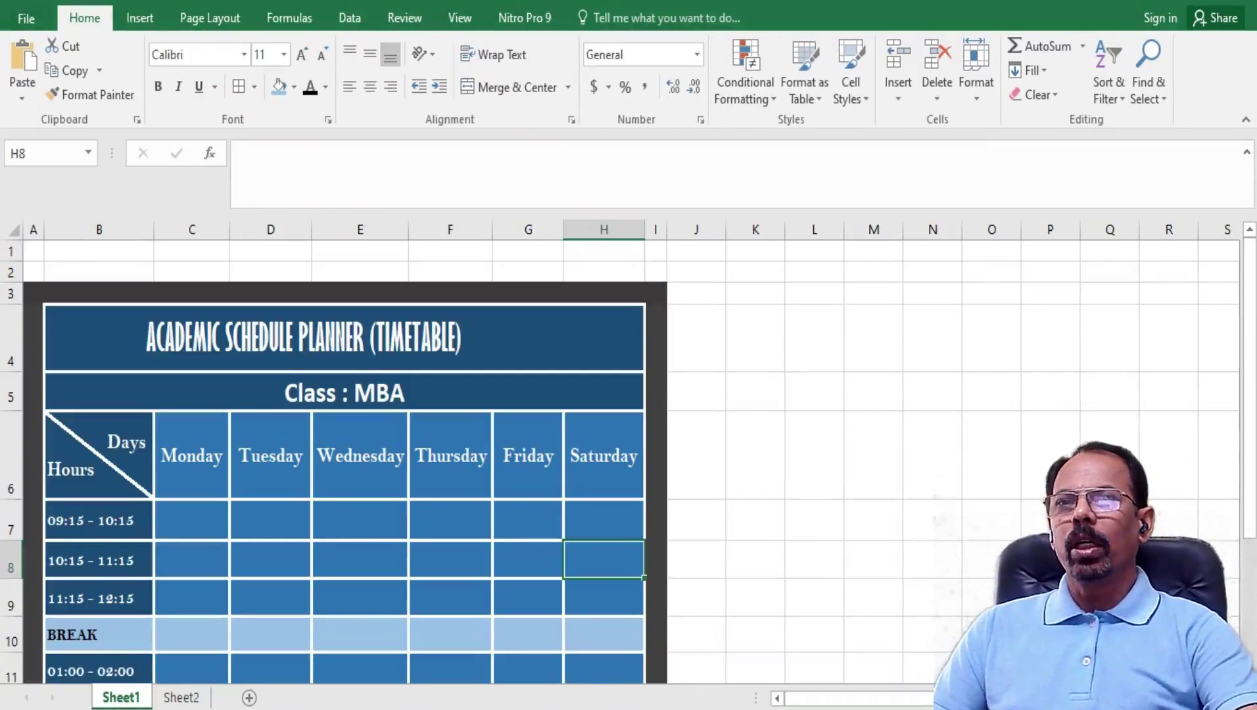
- Switch to Sheet2 and select the blank header cell B4
{"action": "scroll", "coordinate": [460, 460], "scroll_direction": "down", "scroll_amount": 1}
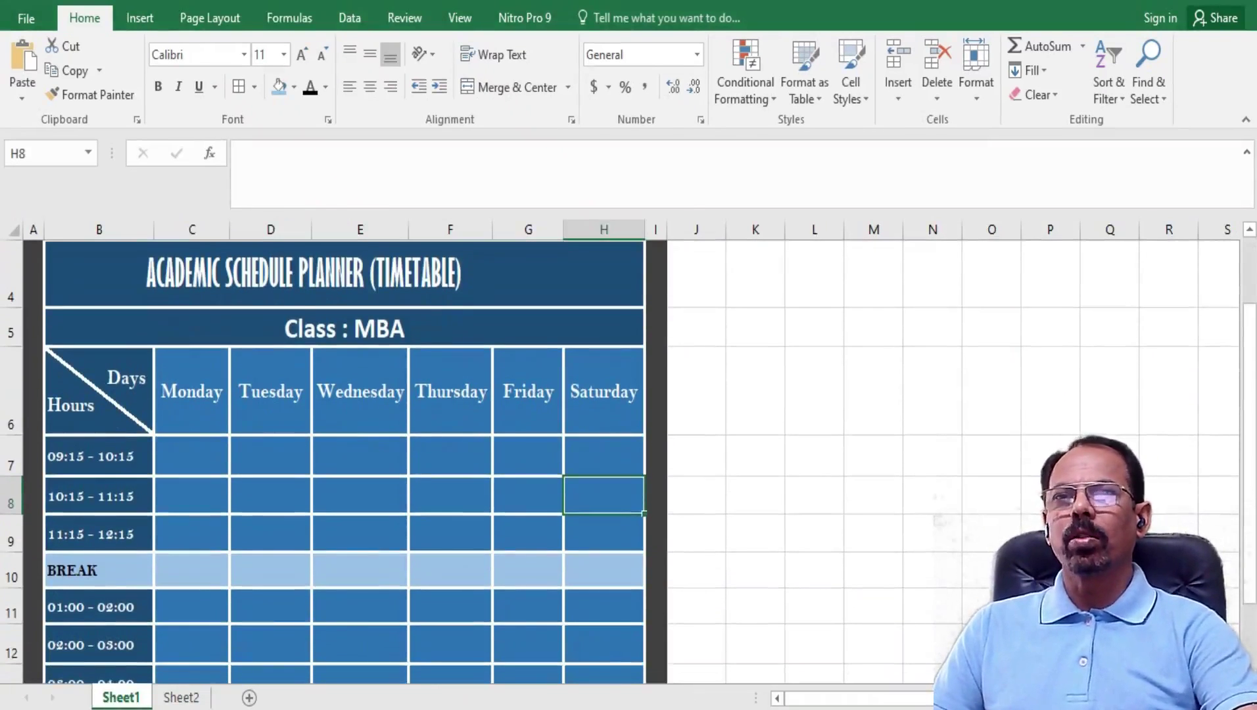
{"action": "scroll", "coordinate": [461, 460], "scroll_direction": "up", "scroll_amount": 1}
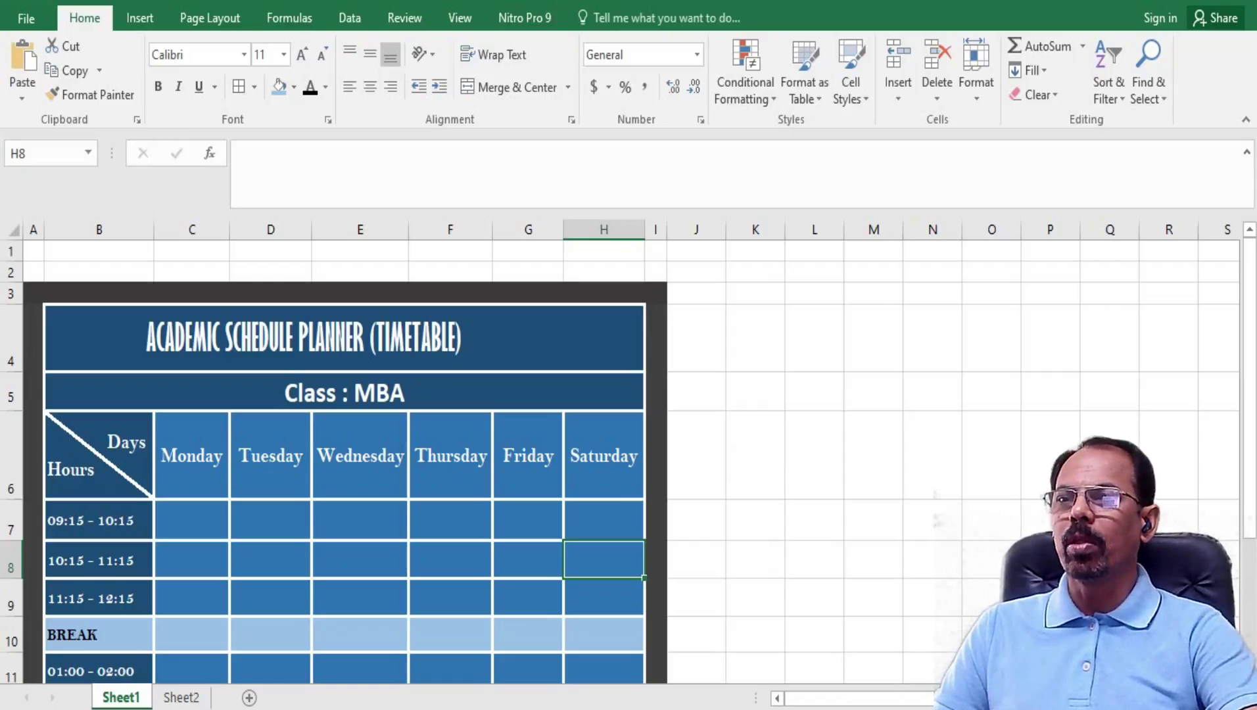
{"action": "scroll", "coordinate": [345, 460], "scroll_direction": "down", "scroll_amount": 1}
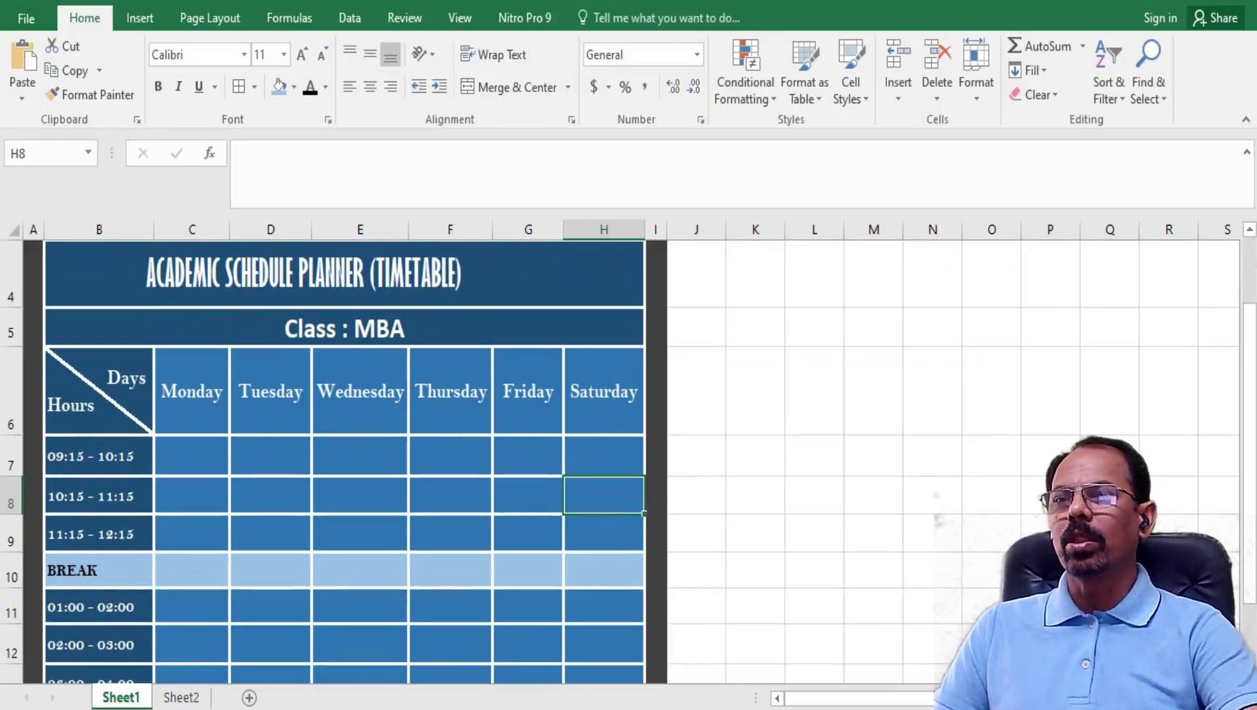
{"action": "scroll", "coordinate": [345, 460], "scroll_direction": "down", "scroll_amount": 1}
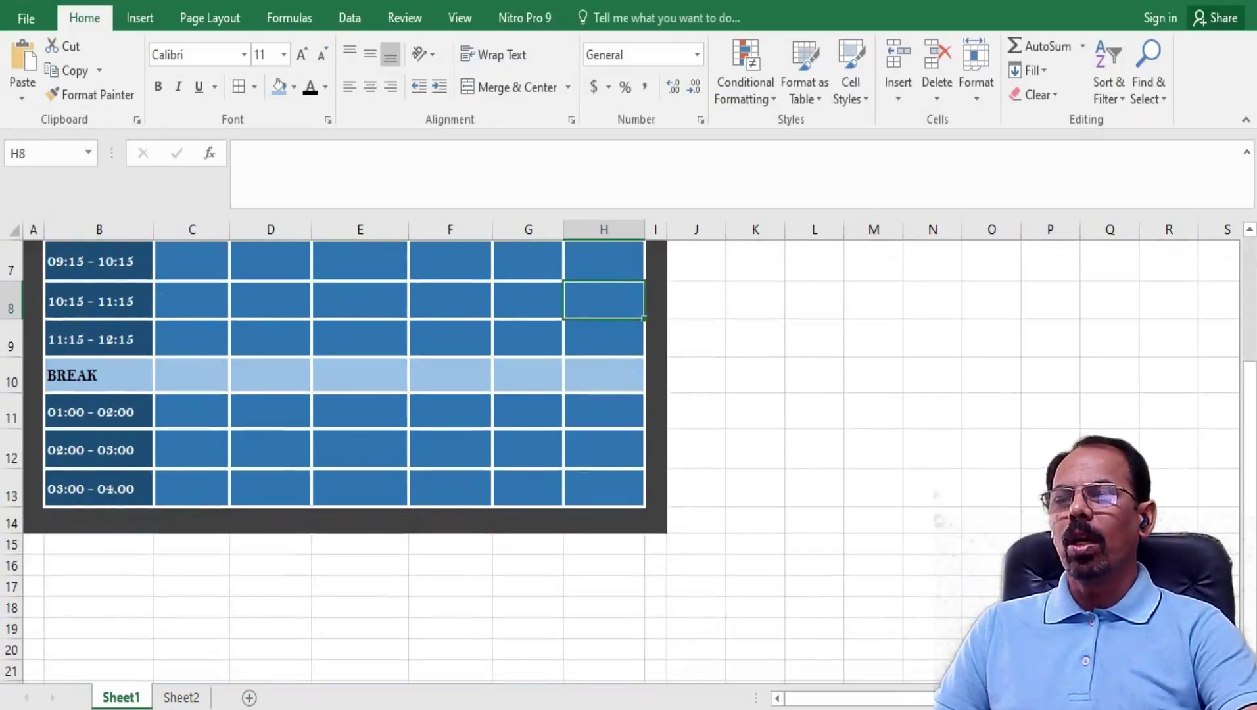
{"action": "scroll", "coordinate": [345, 460], "scroll_direction": "up", "scroll_amount": 2}
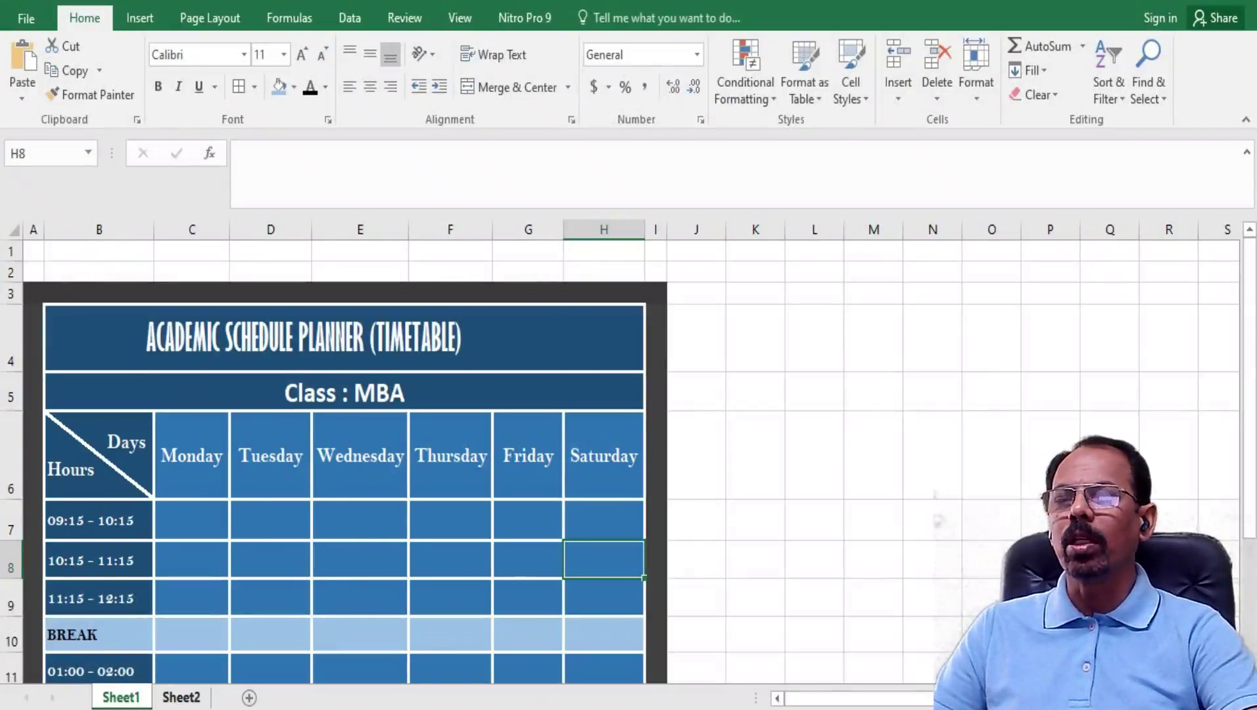
{"action": "key", "text": "ctrl+Page_Down"}
{"action": "scroll", "coordinate": [368, 434], "scroll_direction": "up", "scroll_amount": 1}
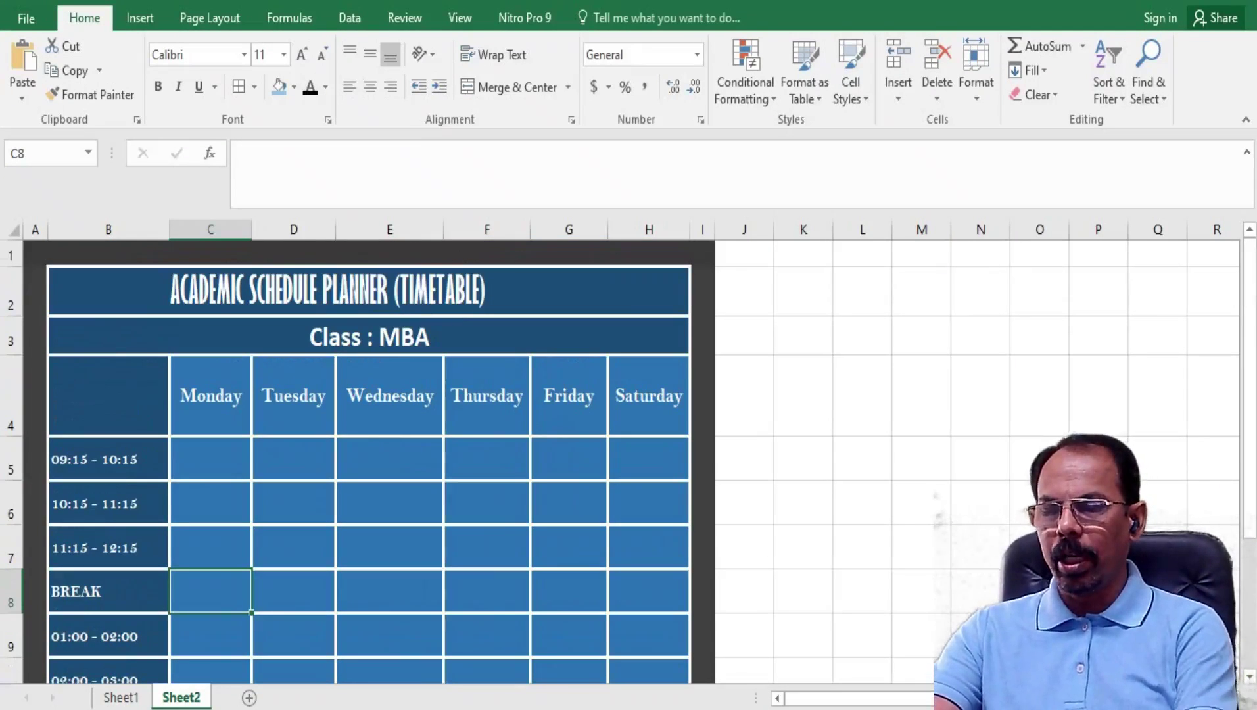
{"action": "left_click", "coordinate": [108, 395]}
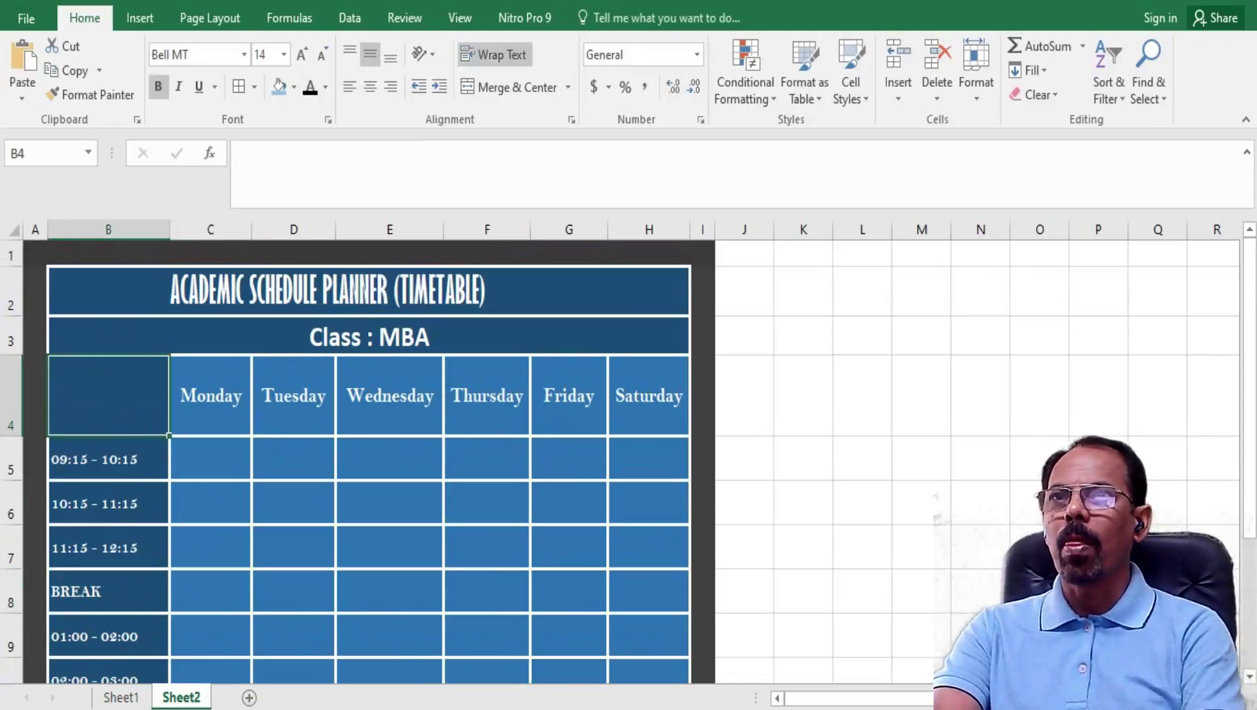
- Enter 'Days' into cell B4, fixing the wrong capitalisation
{"action": "key", "text": "F2"}
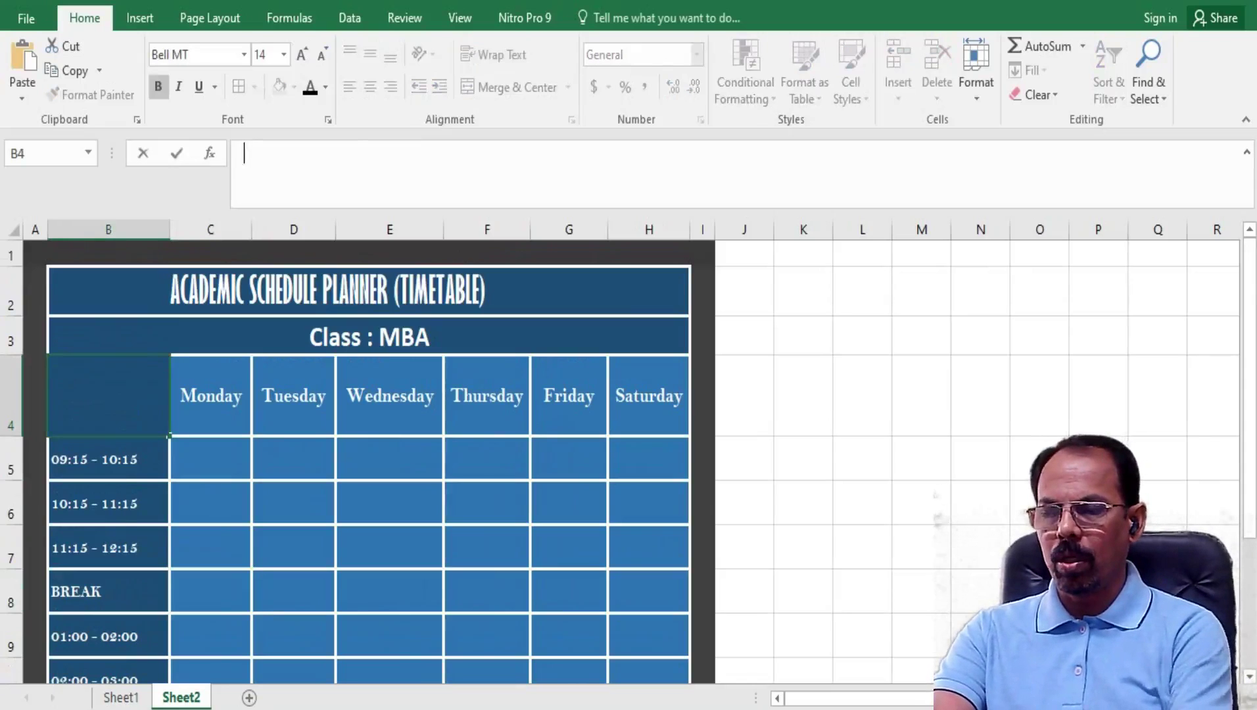
{"action": "type", "text": "dAYS"}
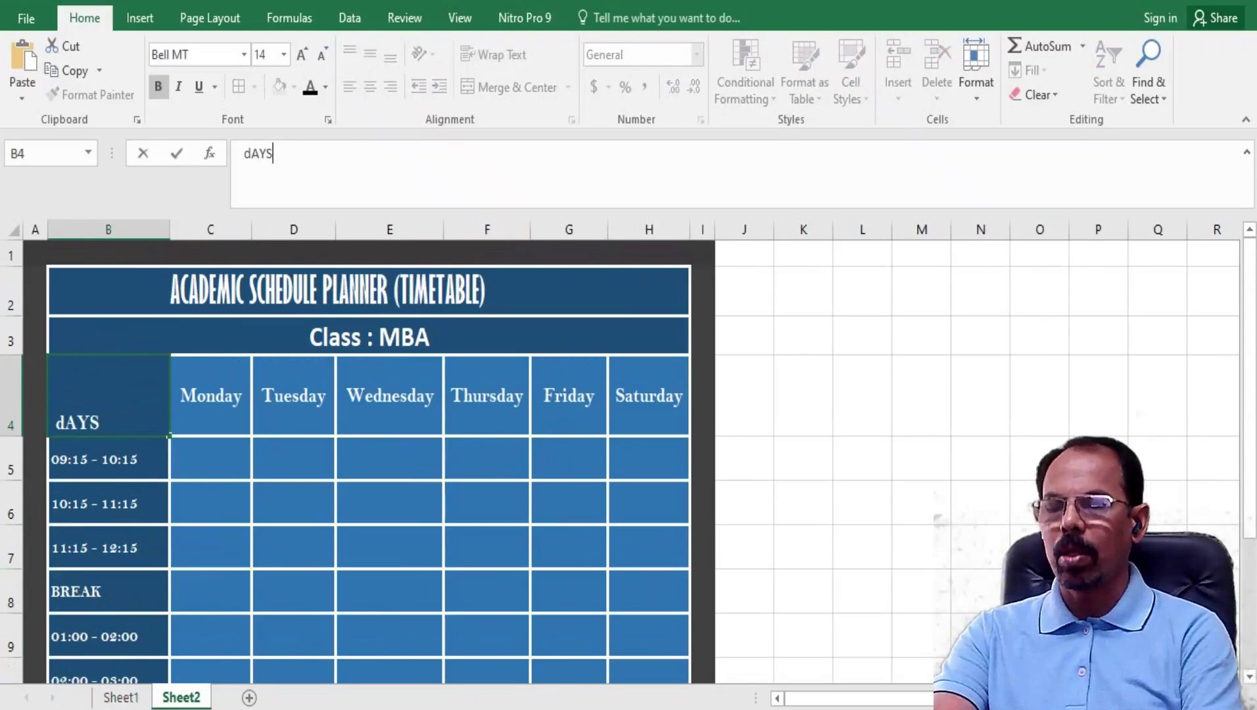
{"action": "key", "text": "BackSpace"}
{"action": "key", "text": "BackSpace"}
{"action": "key", "text": "BackSpace"}
{"action": "key", "text": "BackSpace"}
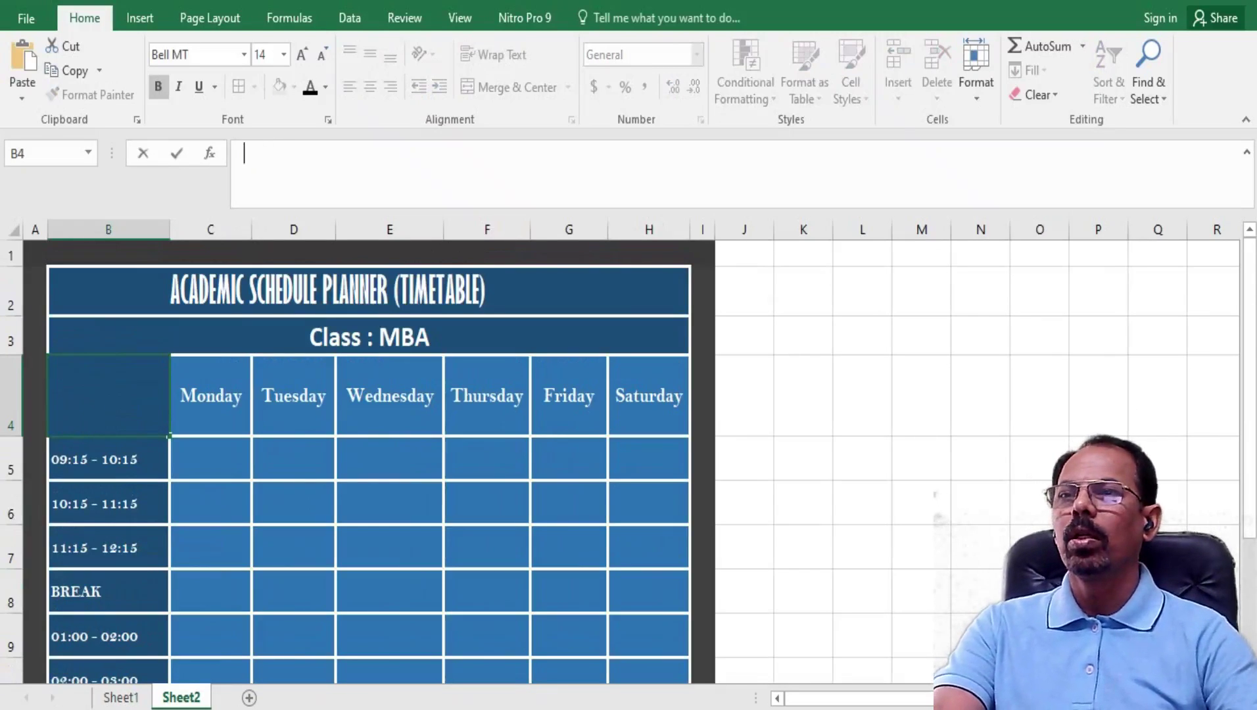
{"action": "type", "text": "days"}
{"action": "key", "text": "BackSpace"}
{"action": "key", "text": "BackSpace"}
{"action": "key", "text": "BackSpace"}
{"action": "key", "text": "BackSpace"}
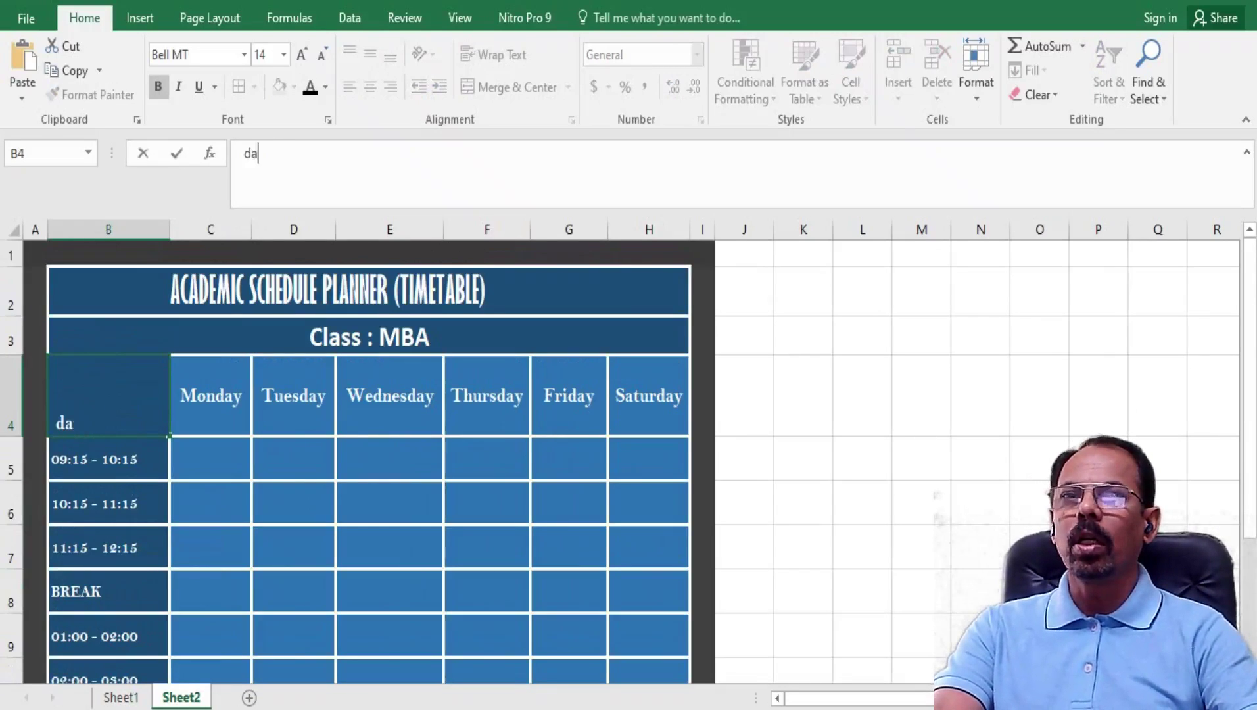
{"action": "type", "text": "Days"}
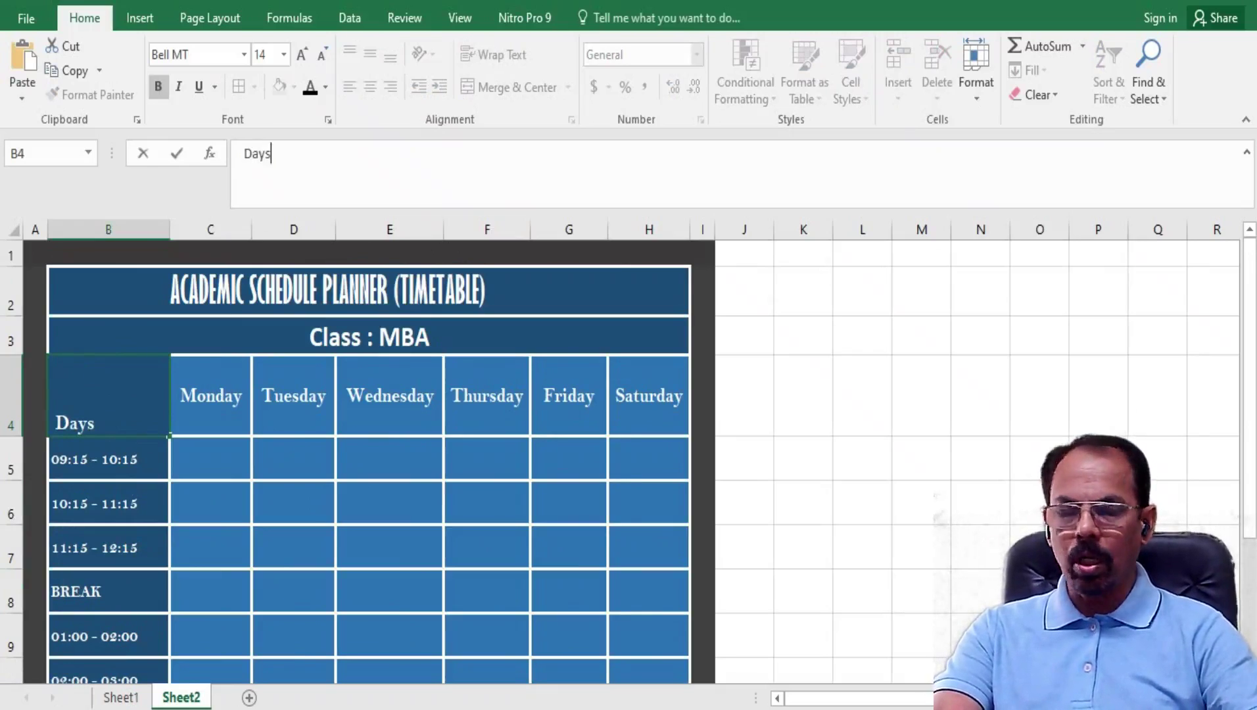
{"action": "left_click", "coordinate": [803, 395]}
- Start a second line below 'Days' in B4 with Alt+Enter
{"action": "left_click", "coordinate": [109, 395]}
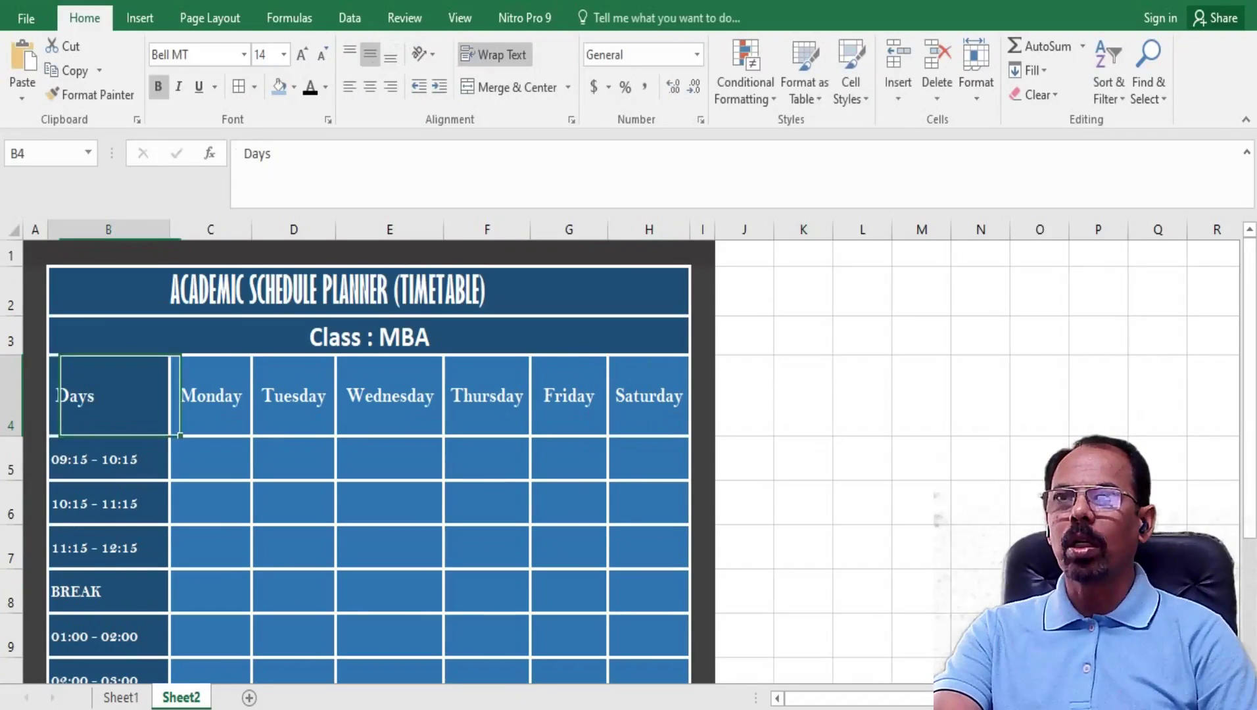
{"action": "left_click", "coordinate": [271, 153]}
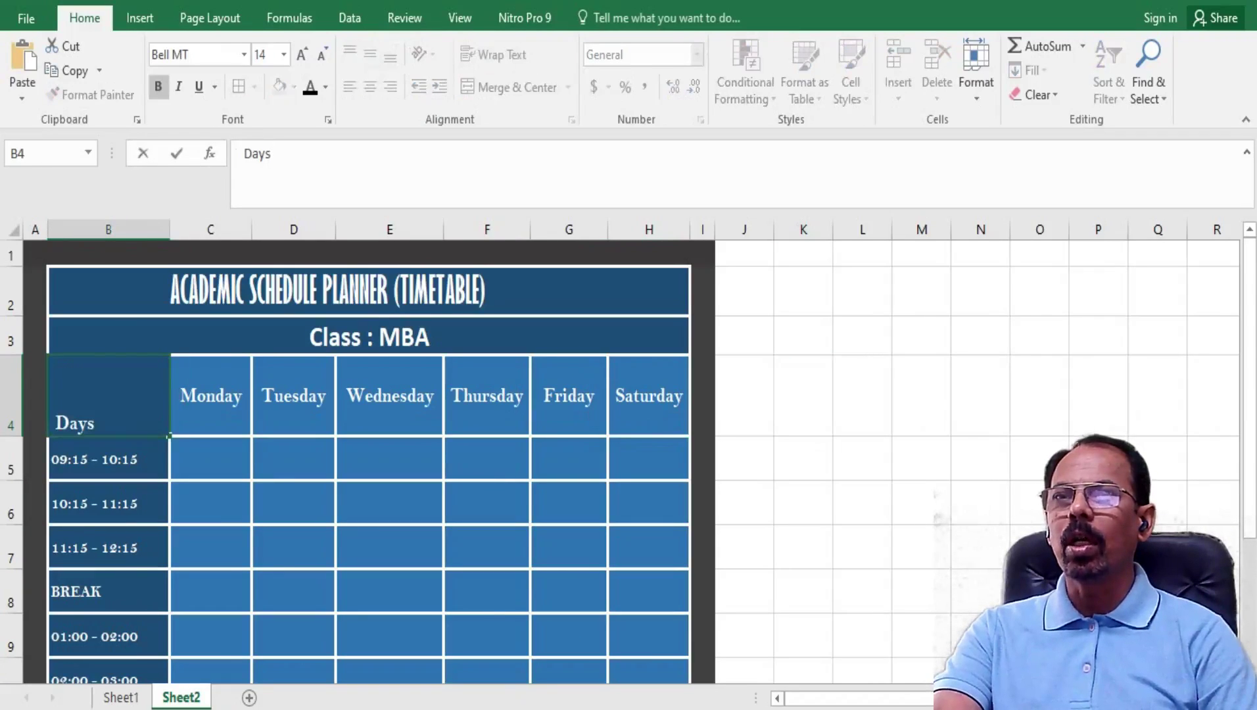
{"action": "key", "text": "alt"}
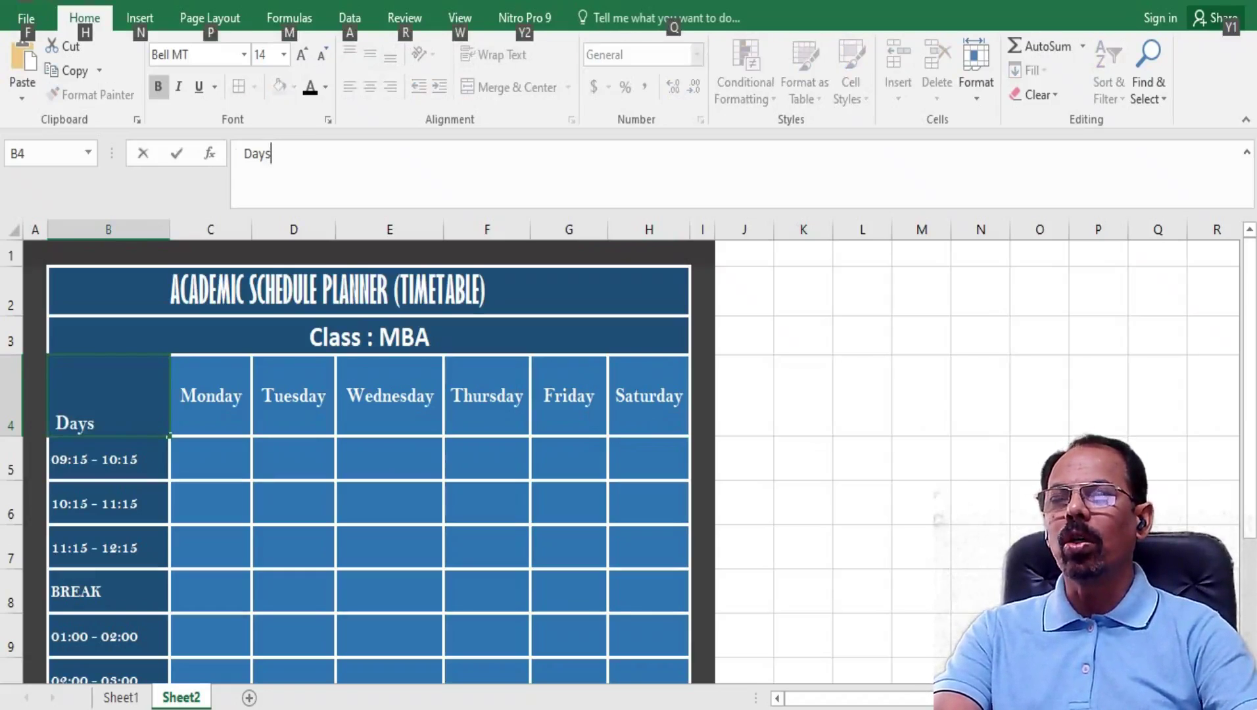
{"action": "key", "text": "alt+Return"}
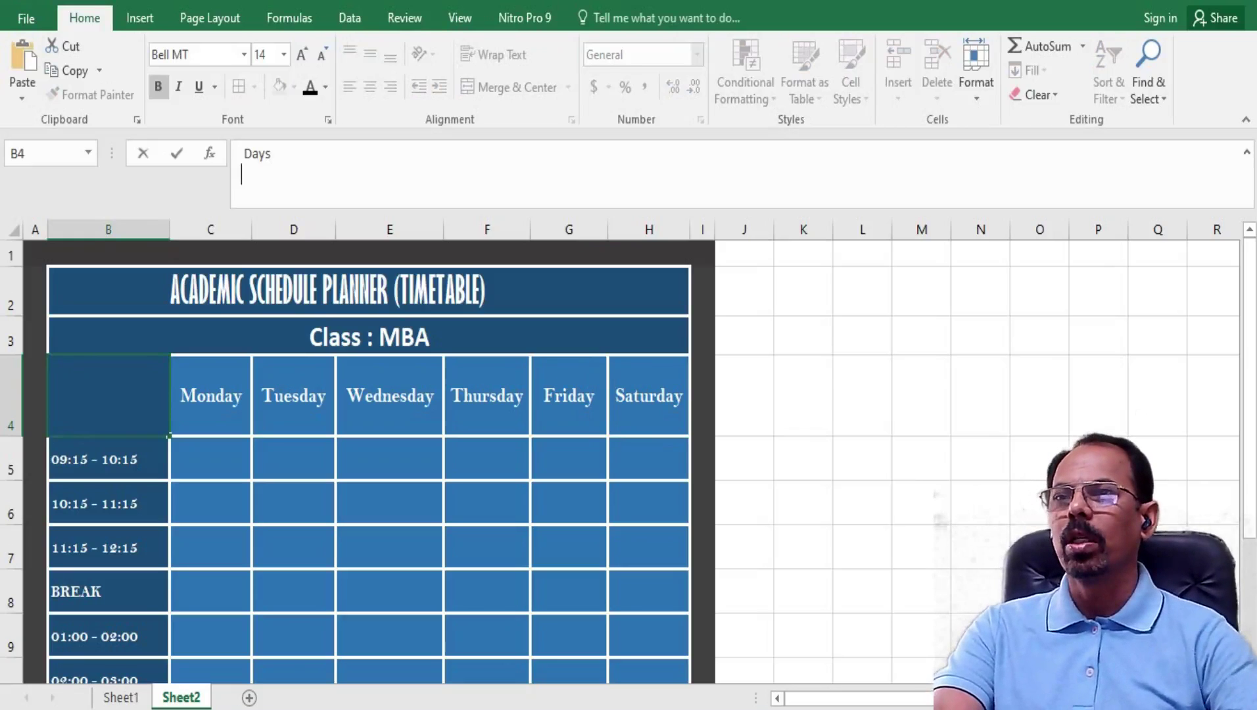
- Type 'Hours' on B4's second line and commit the two-line entry
{"action": "type", "text": "Hor"}
{"action": "key", "text": "BackSpace"}
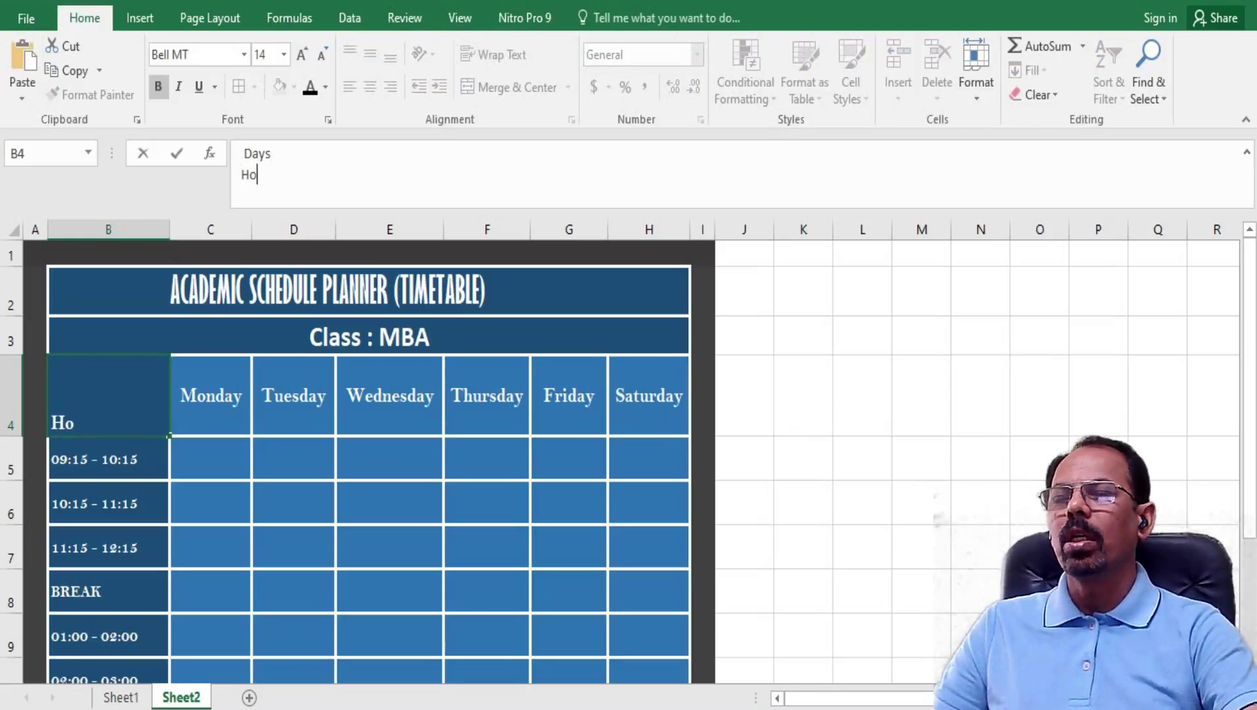
{"action": "type", "text": "urs"}
{"action": "key", "text": "Return"}
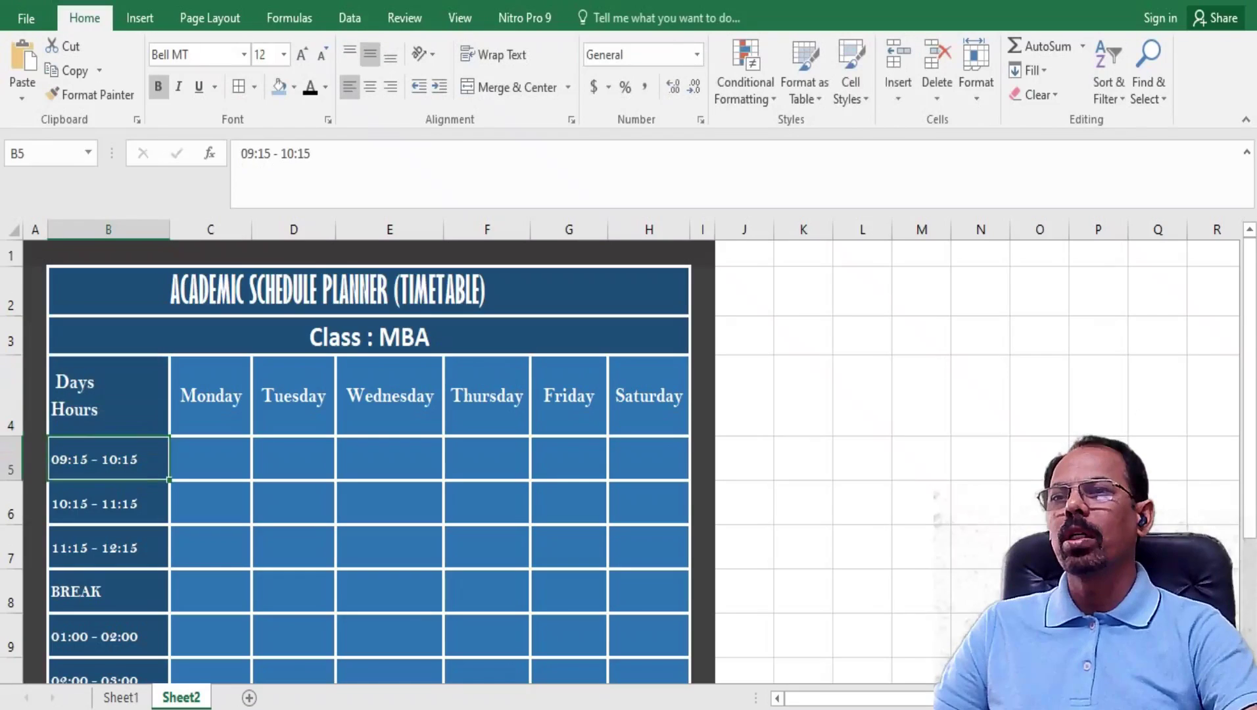
- Add leading spaces before 'Days' in B4 to push it right
{"action": "key", "text": "Up"}
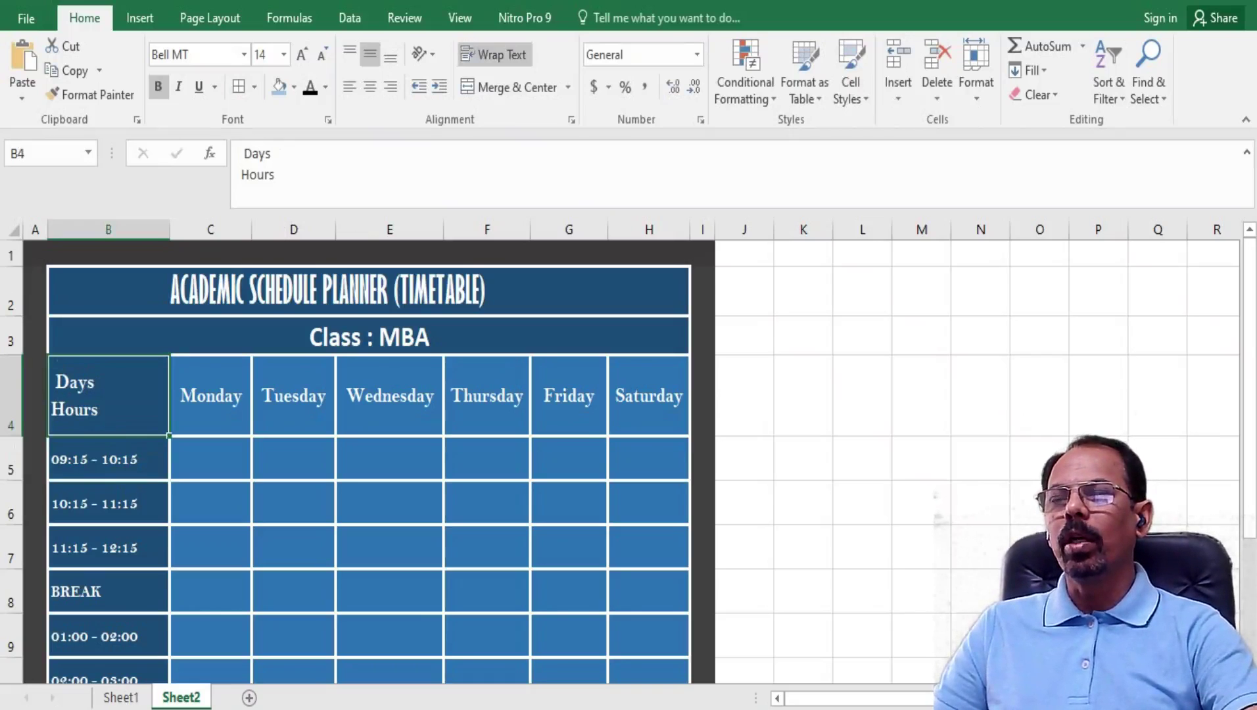
{"action": "left_click", "coordinate": [244, 153]}
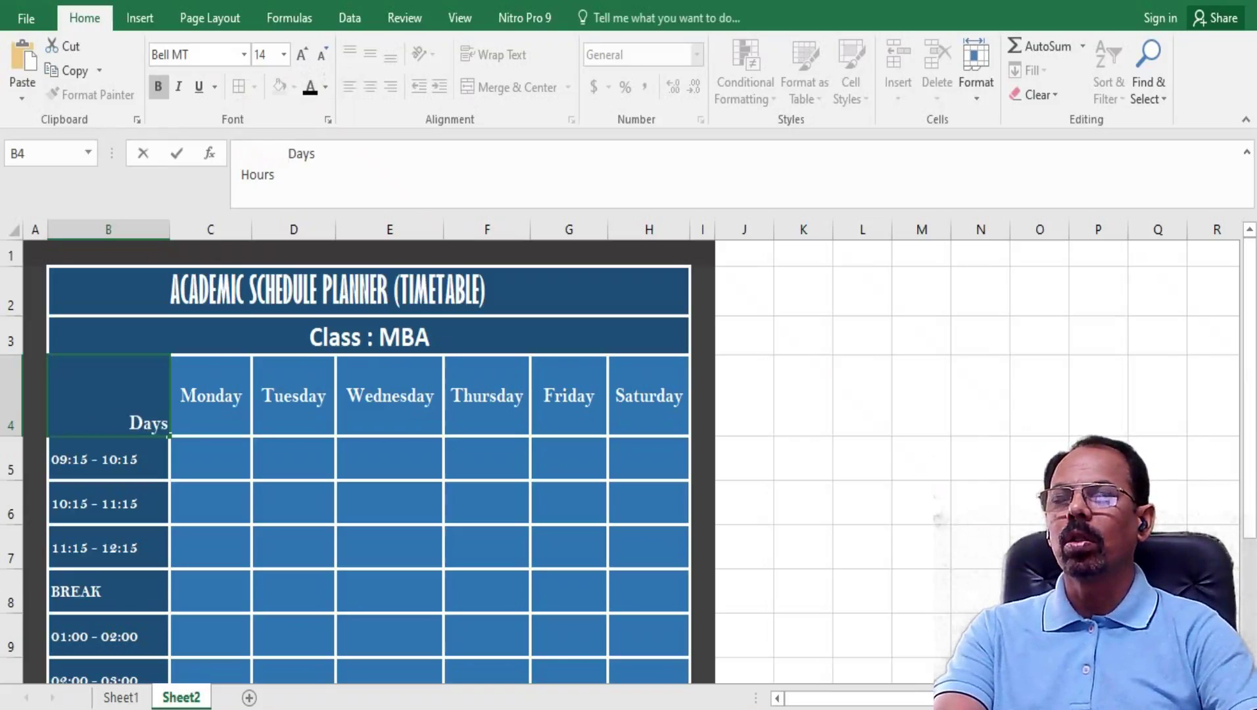
{"action": "key", "text": "Return"}
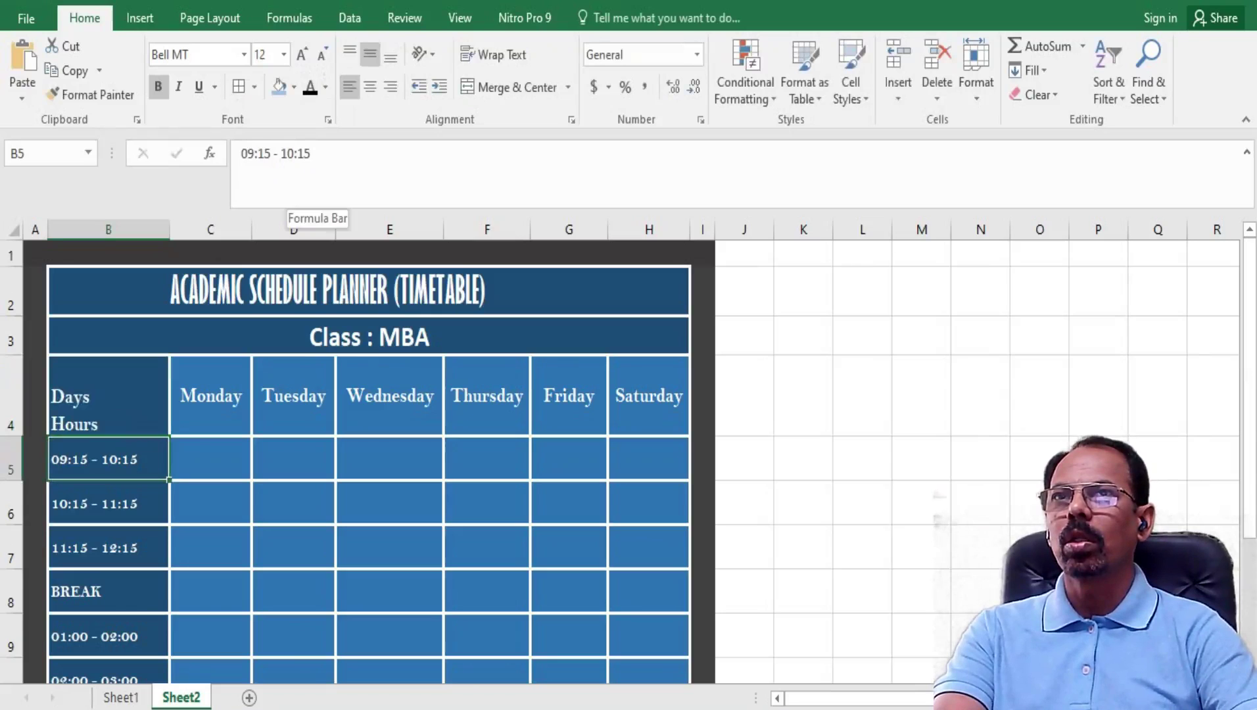
{"action": "left_click", "coordinate": [108, 396]}
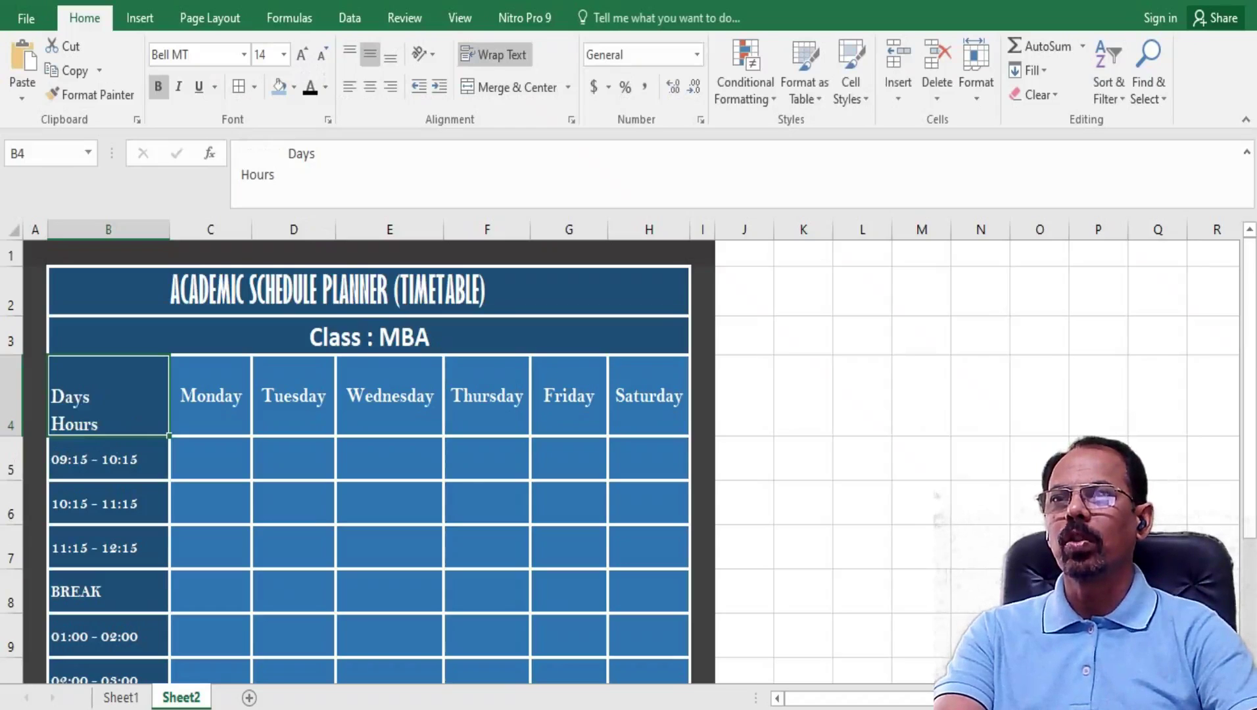
- Widen column B to 21.71 and bring up Format Cells for B4
{"action": "left_click_drag", "start_coordinate": [170, 230], "coordinate": [184, 230]}
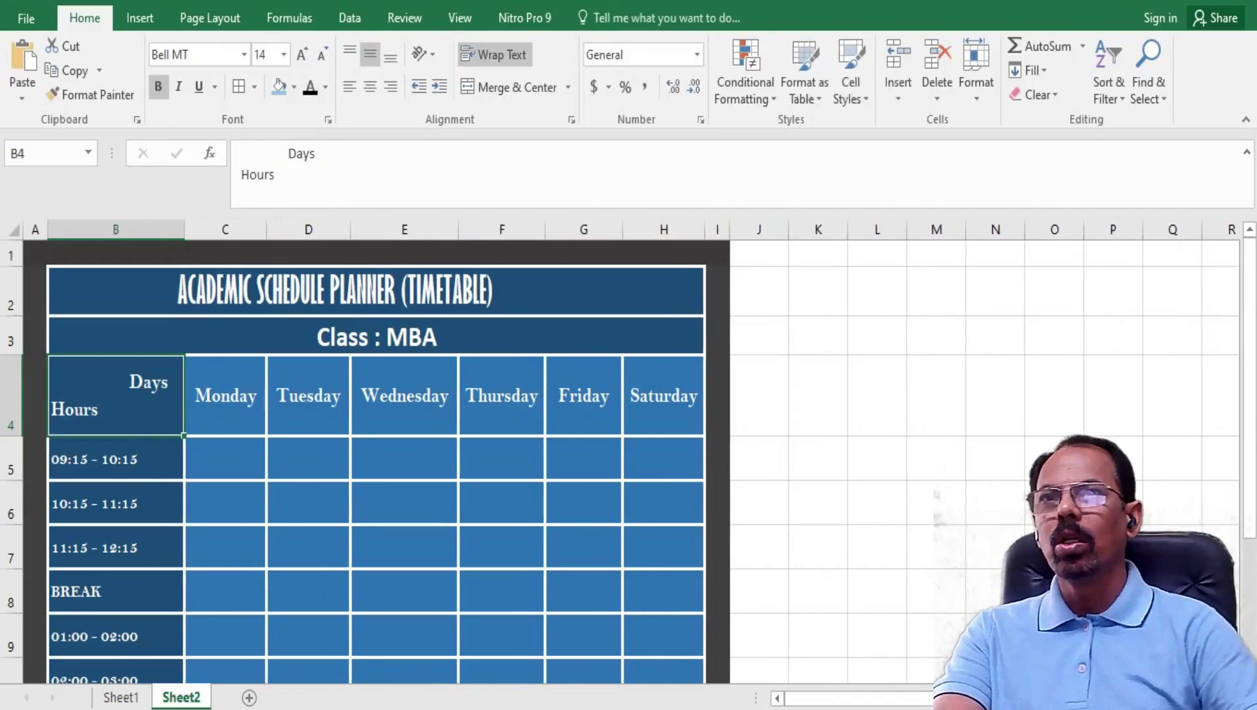
{"action": "left_click", "coordinate": [877, 395]}
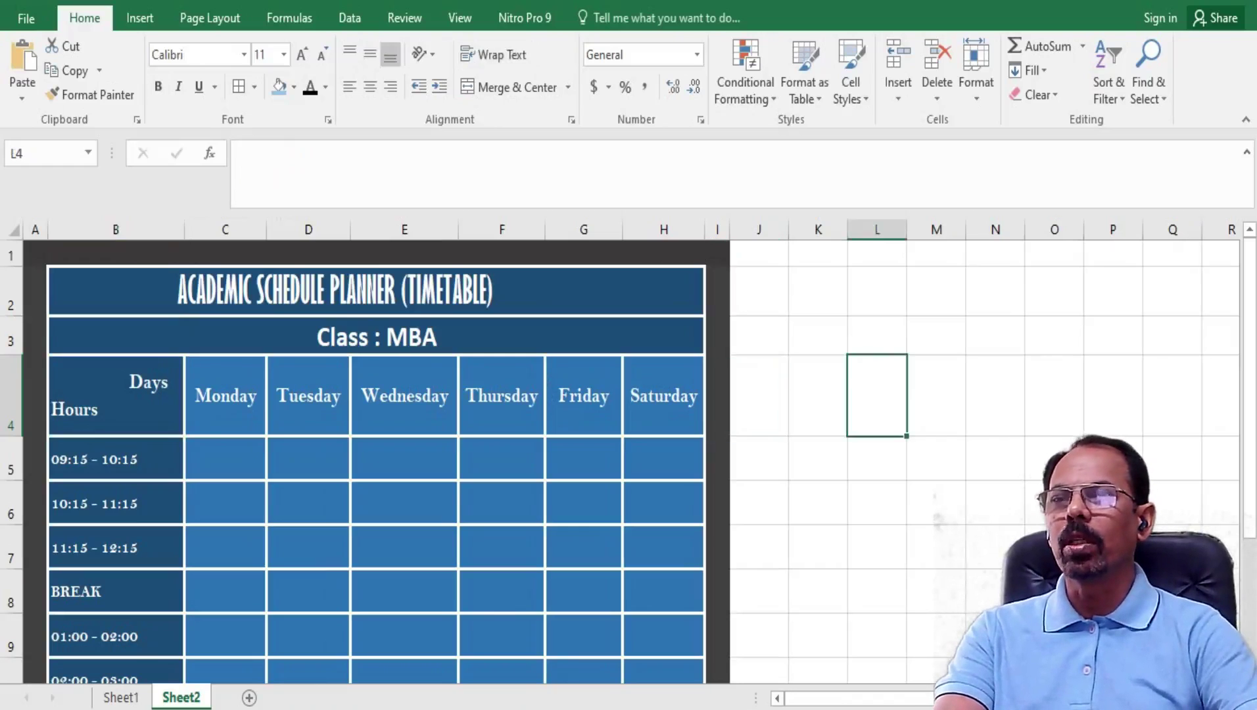
{"action": "left_click", "coordinate": [115, 395]}
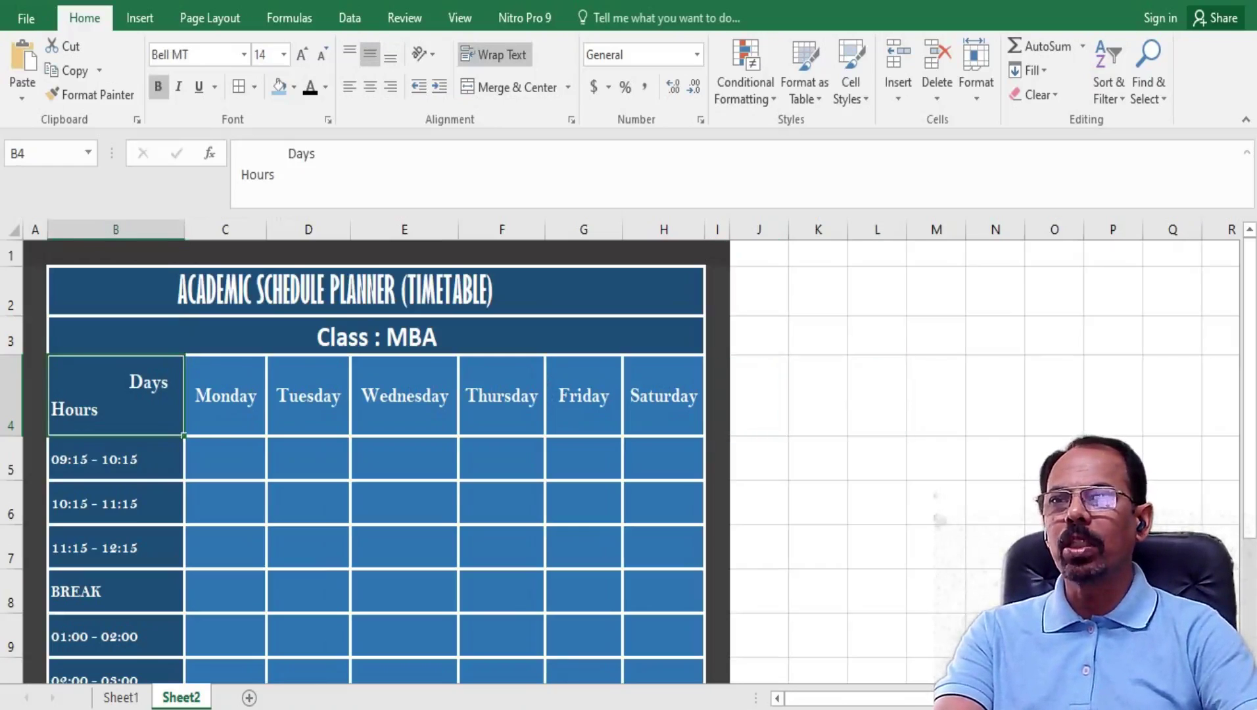
{"action": "key", "text": "ctrl+1"}
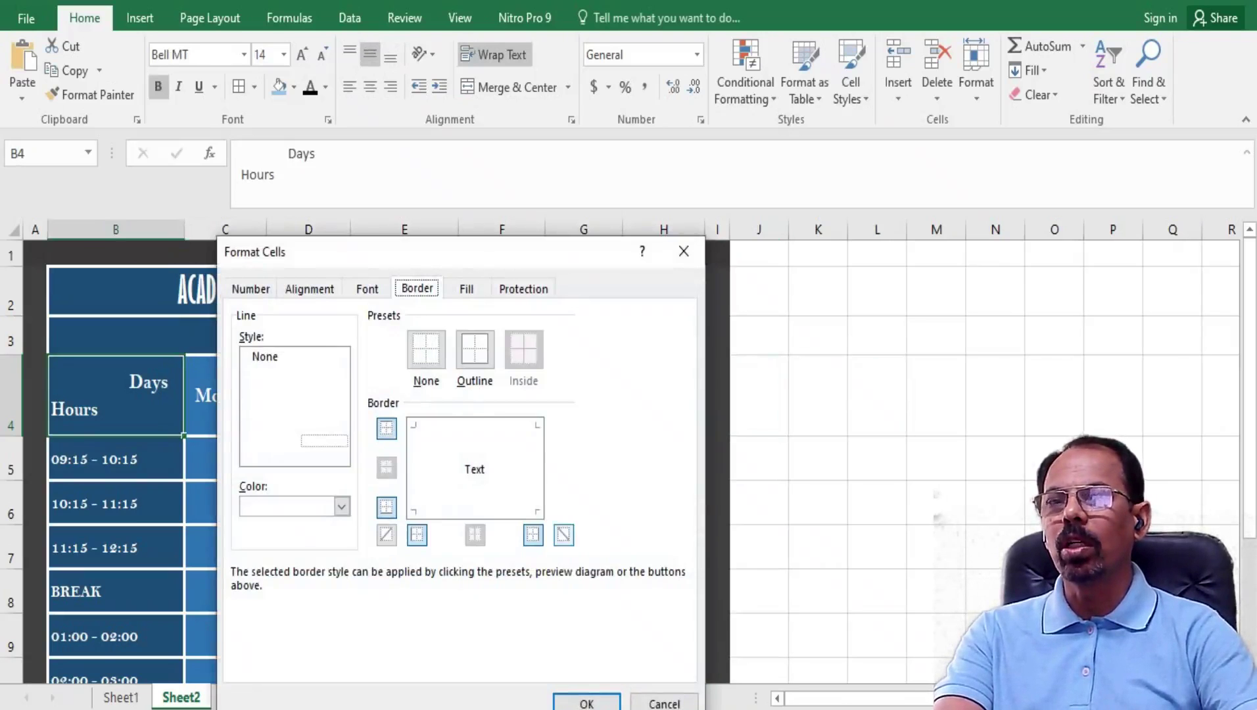
- Apply a top-left to bottom-right diagonal border to B4
{"action": "left_click", "coordinate": [564, 535]}
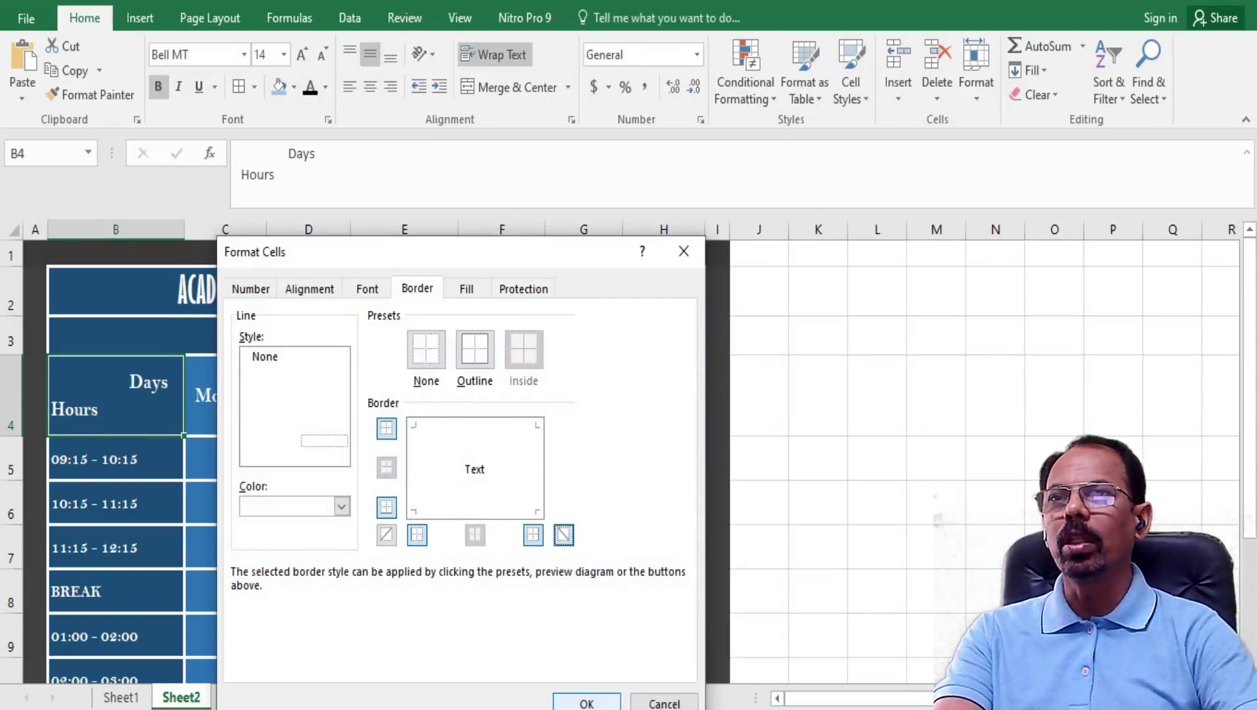
{"action": "key", "text": "Return"}
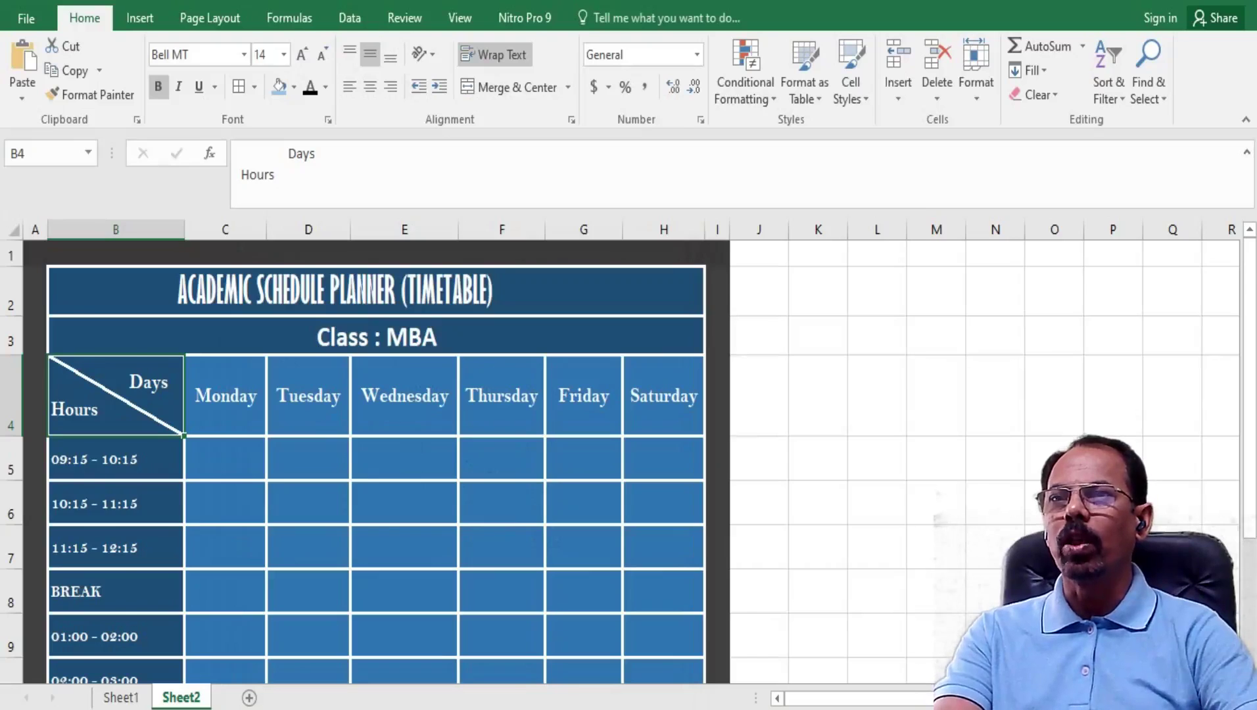
{"action": "scroll", "coordinate": [375, 461], "scroll_direction": "down", "scroll_amount": 1}
{"action": "scroll", "coordinate": [375, 460], "scroll_direction": "up", "scroll_amount": 1}
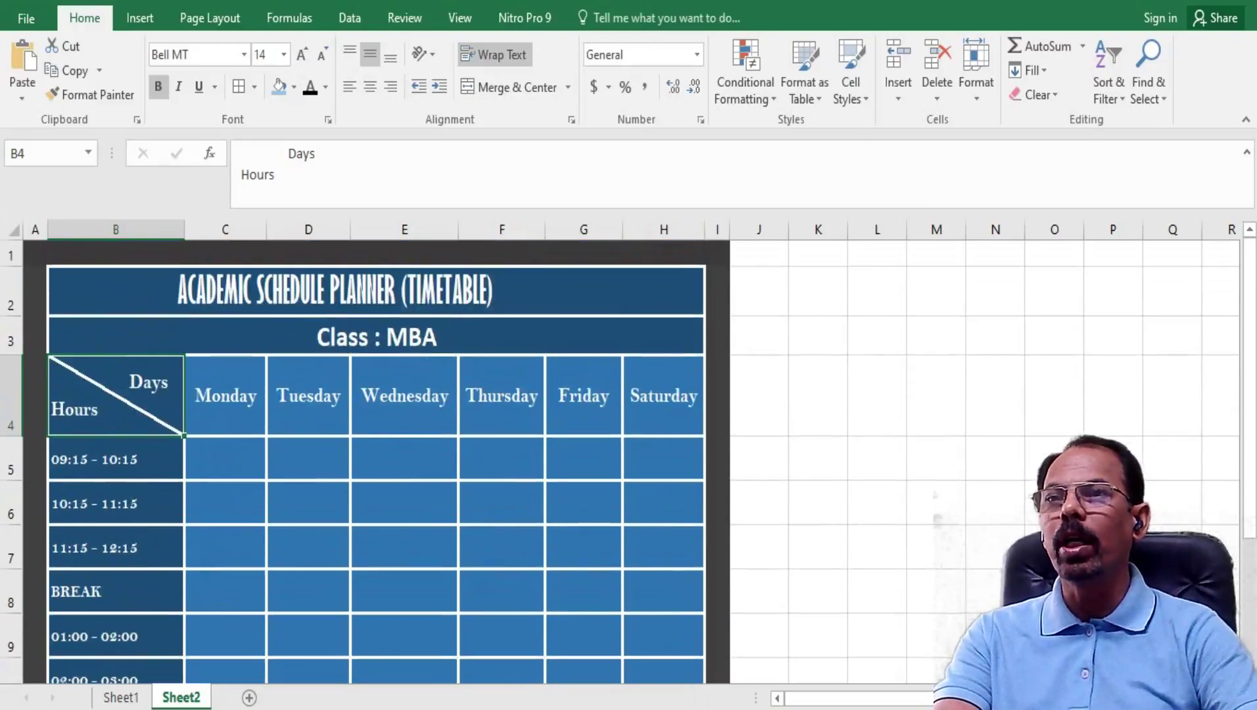